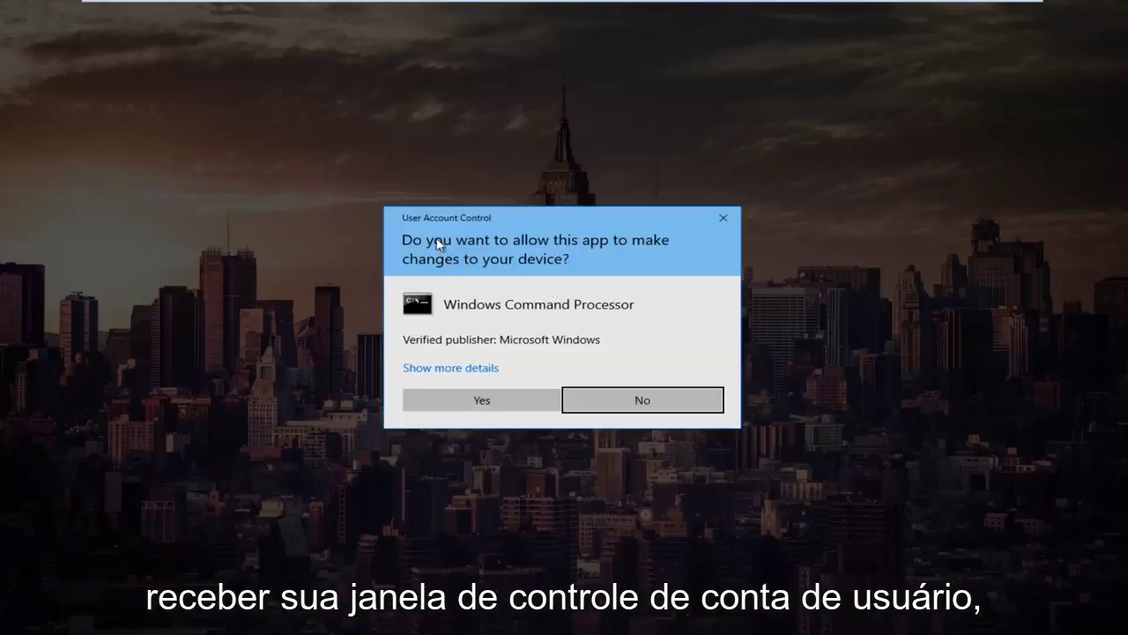
Step: Approve the User Account Control prompt so Command Prompt opens with administrator rights
click(468, 406)
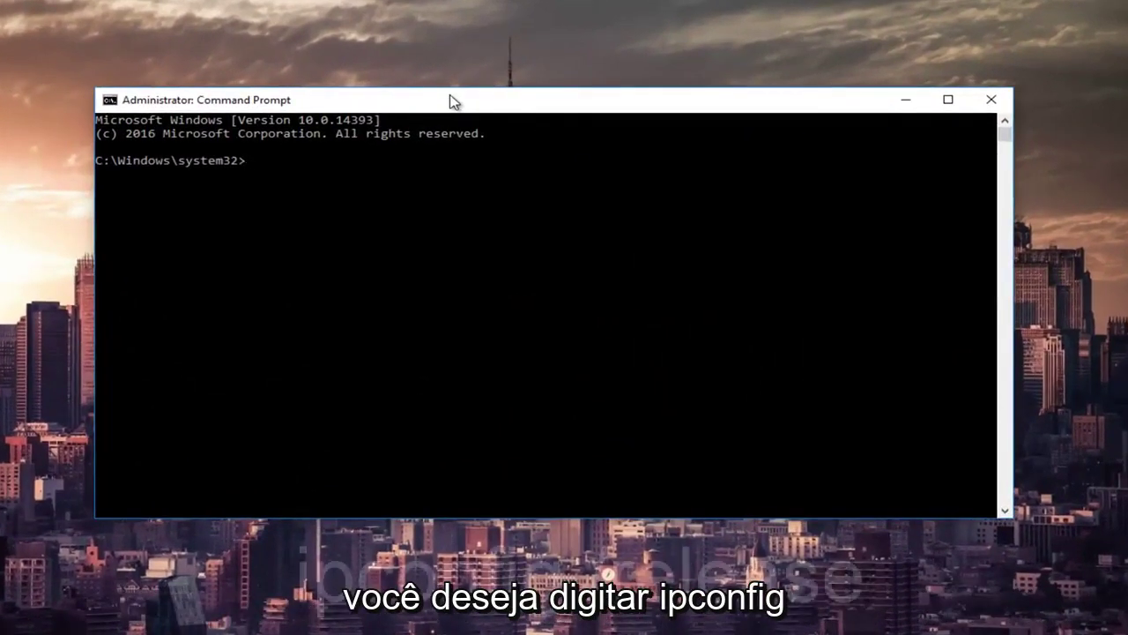
Step: Run ipconfig /release, /all and /renew so Ethernet0 gets IPv4 address 192.168.76.128
text(ipconfig)
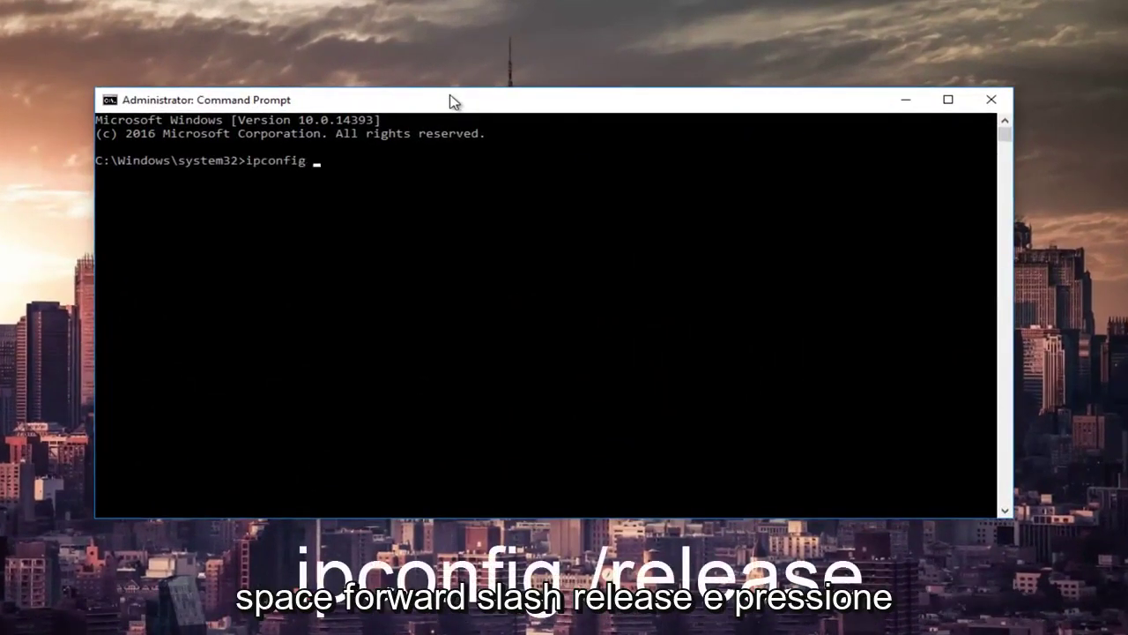
text( /release)
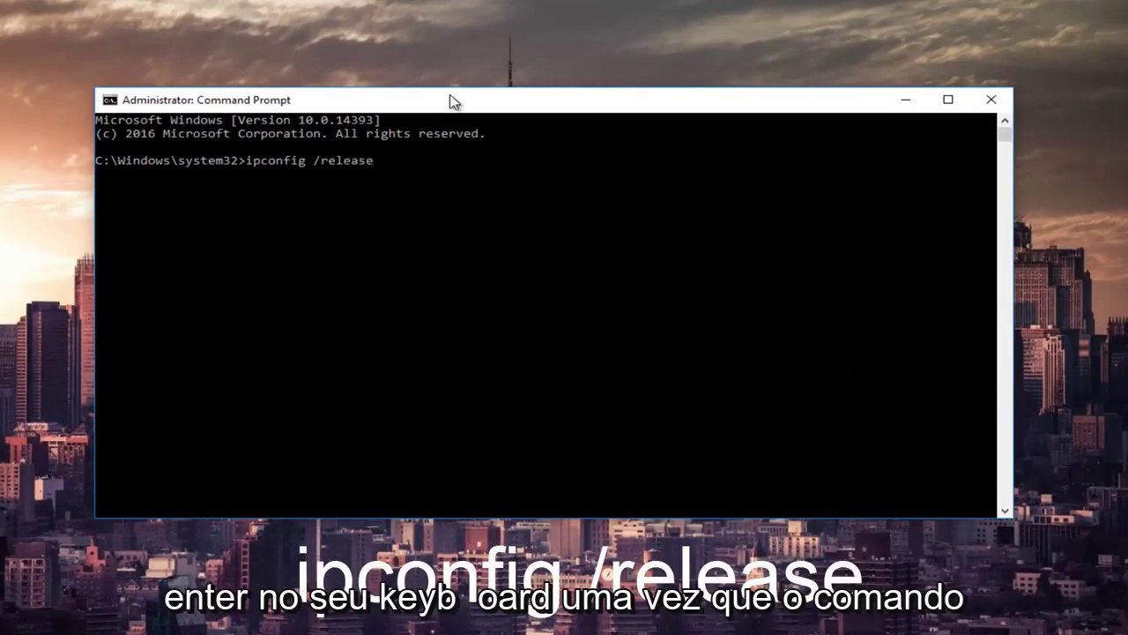
key(Return)
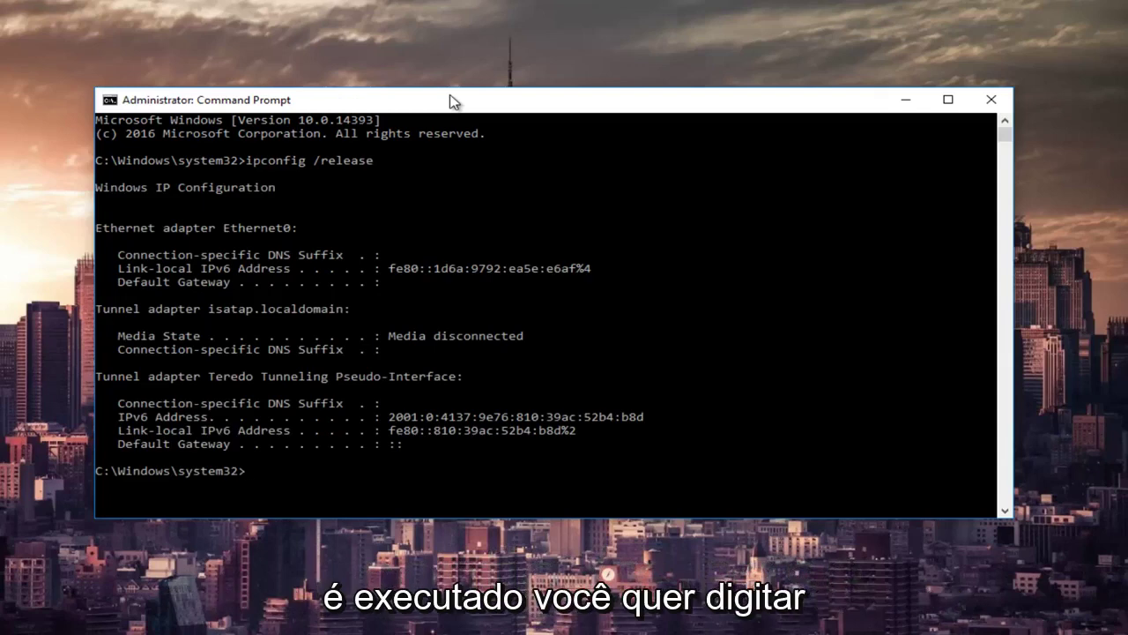
text(ipconfig)
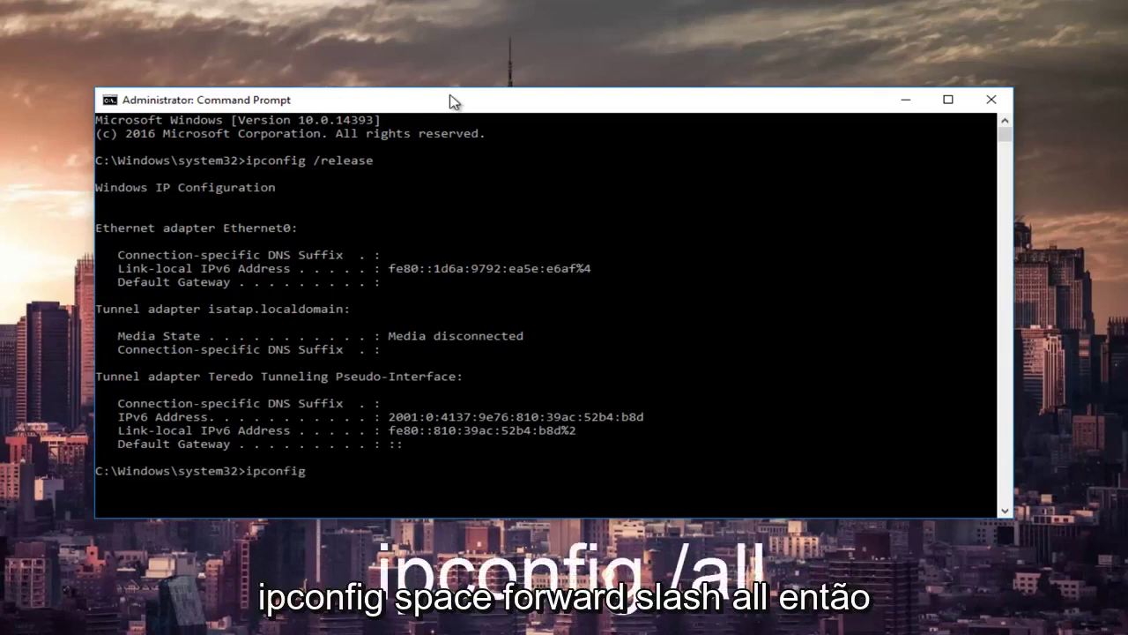
text( /all)
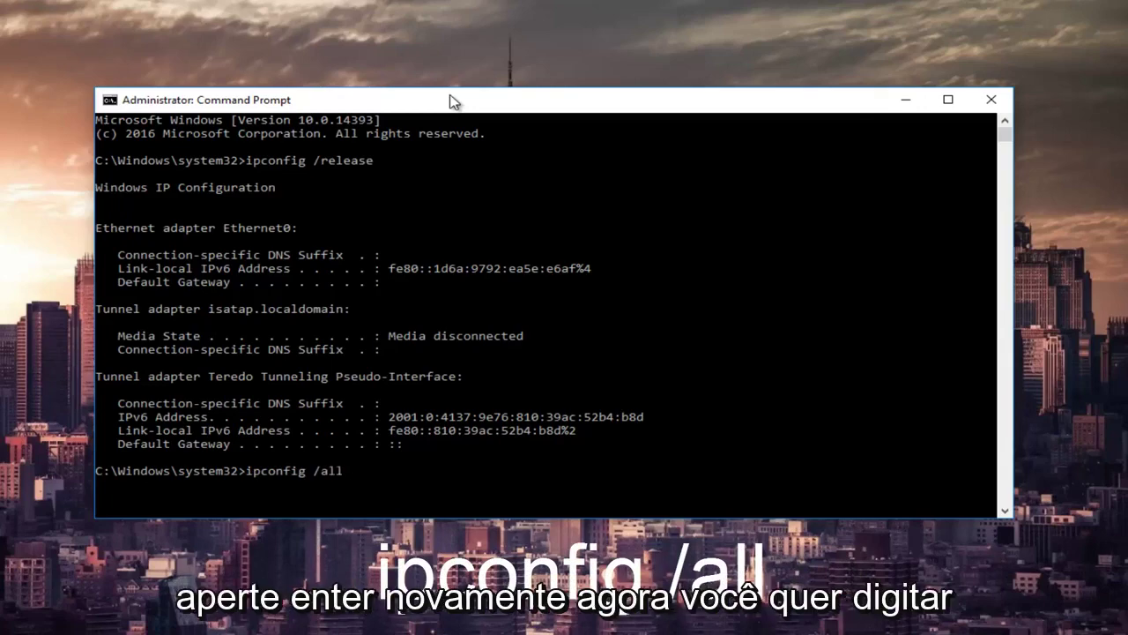
key(Return)
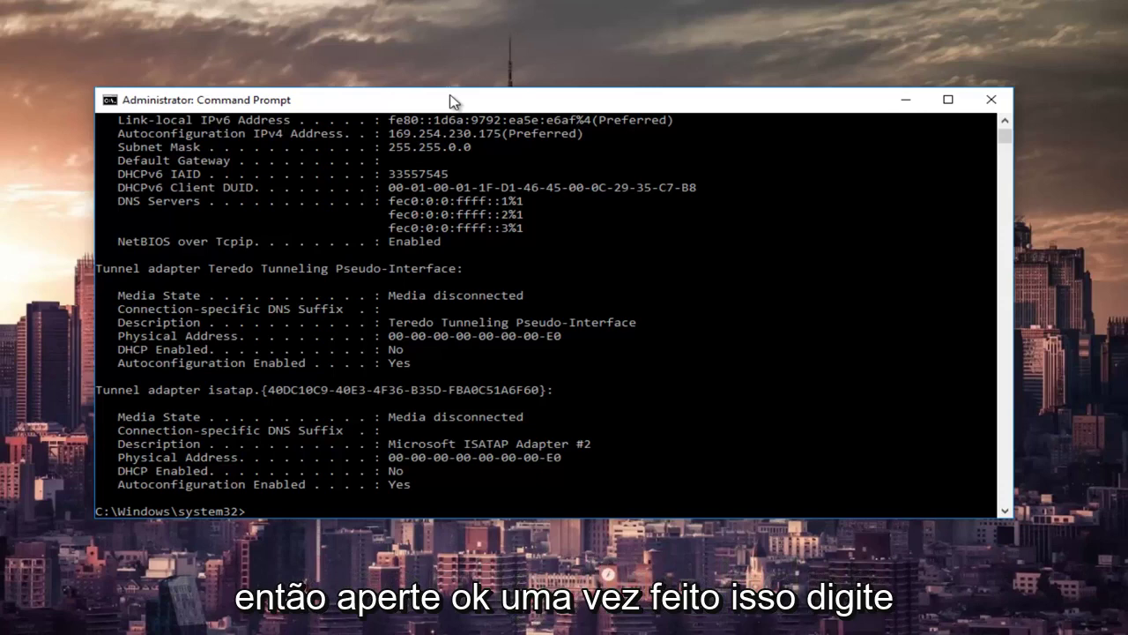
text(ipconf)
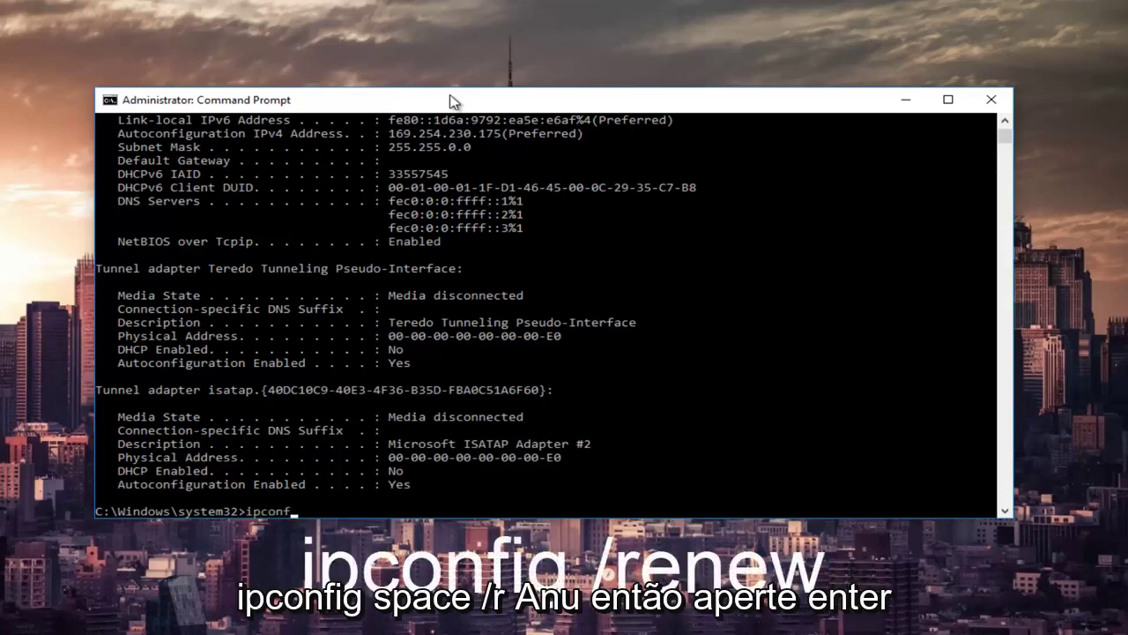
text(ig /renew)
key(Return)
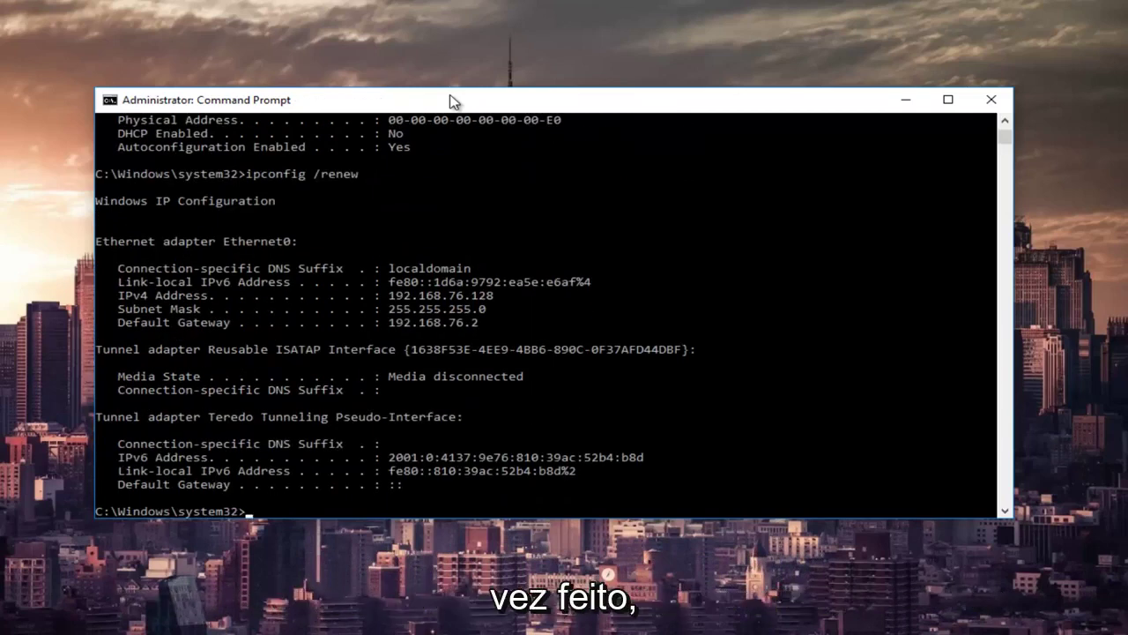
Step: Run 'netsh int ip set dns', then 'netsh winsock reset' to reset the Winsock Catalog
text(netsh)
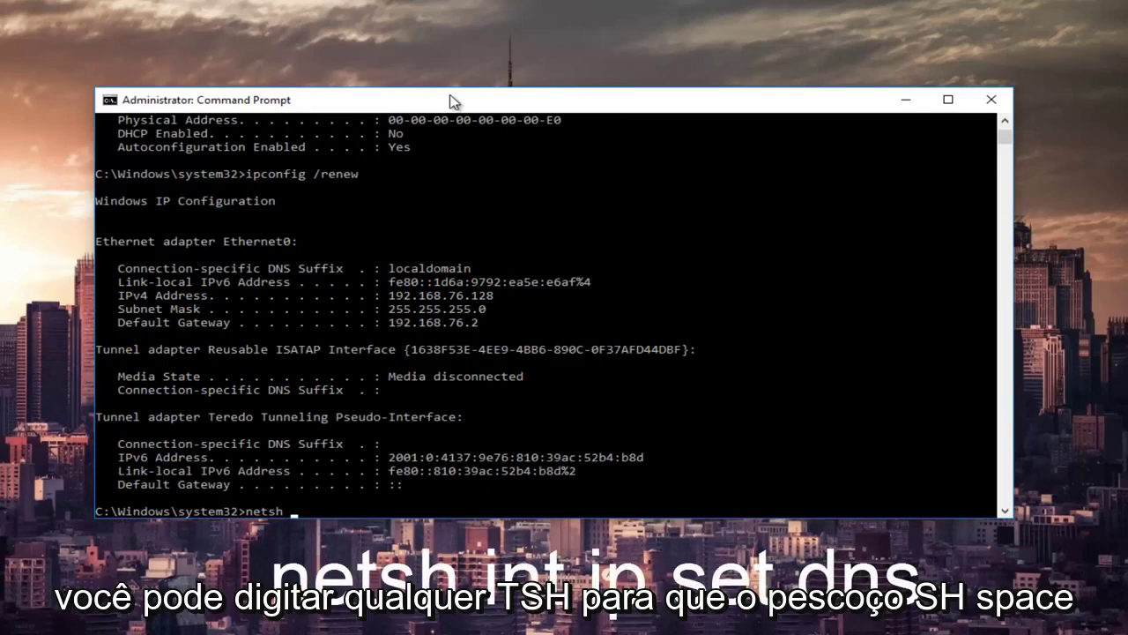
text( int )
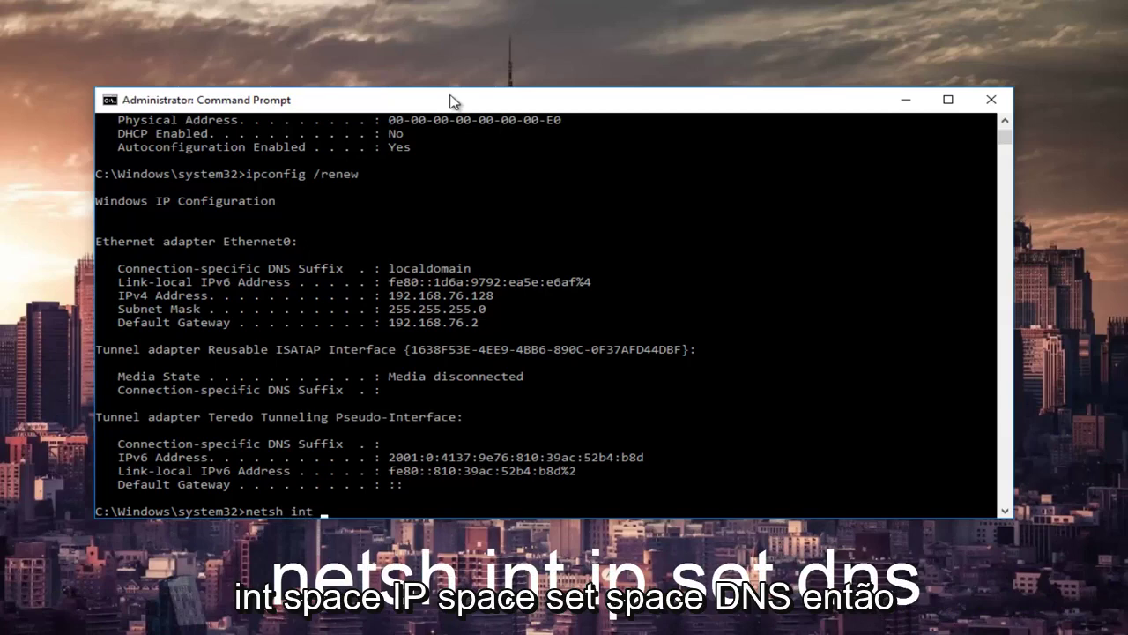
text(ip set dns)
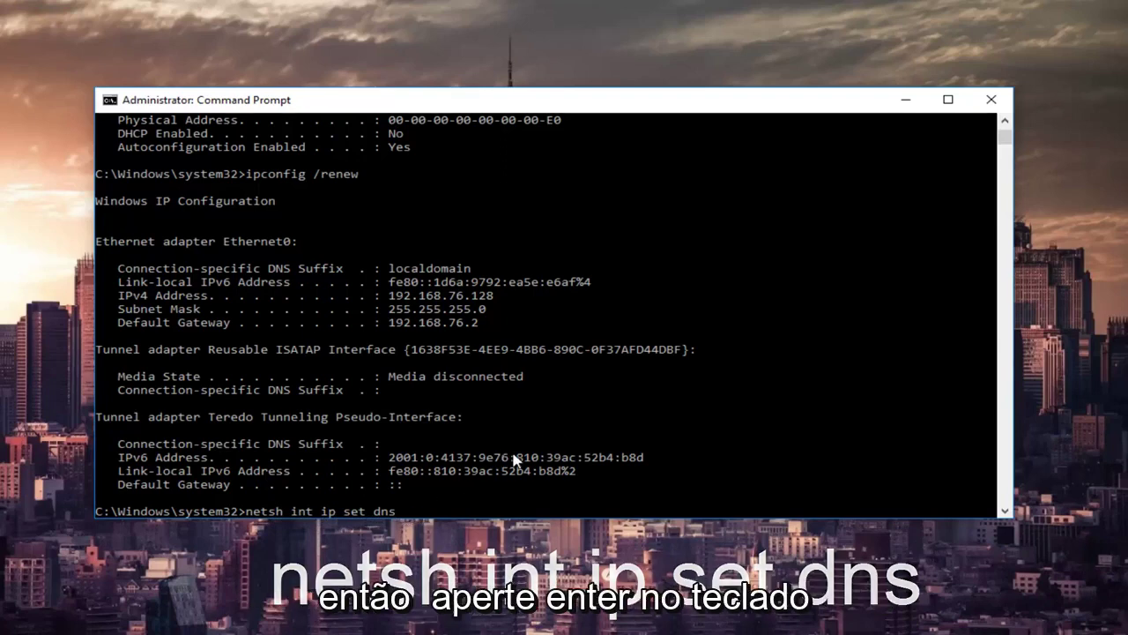
key(Return)
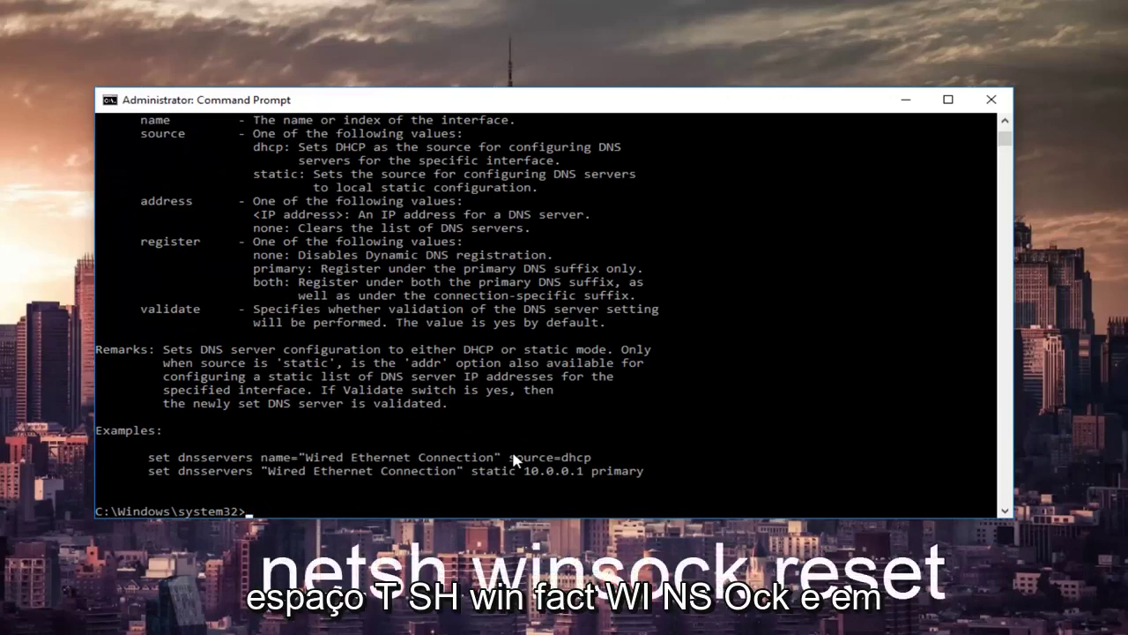
text(netsh winsock )
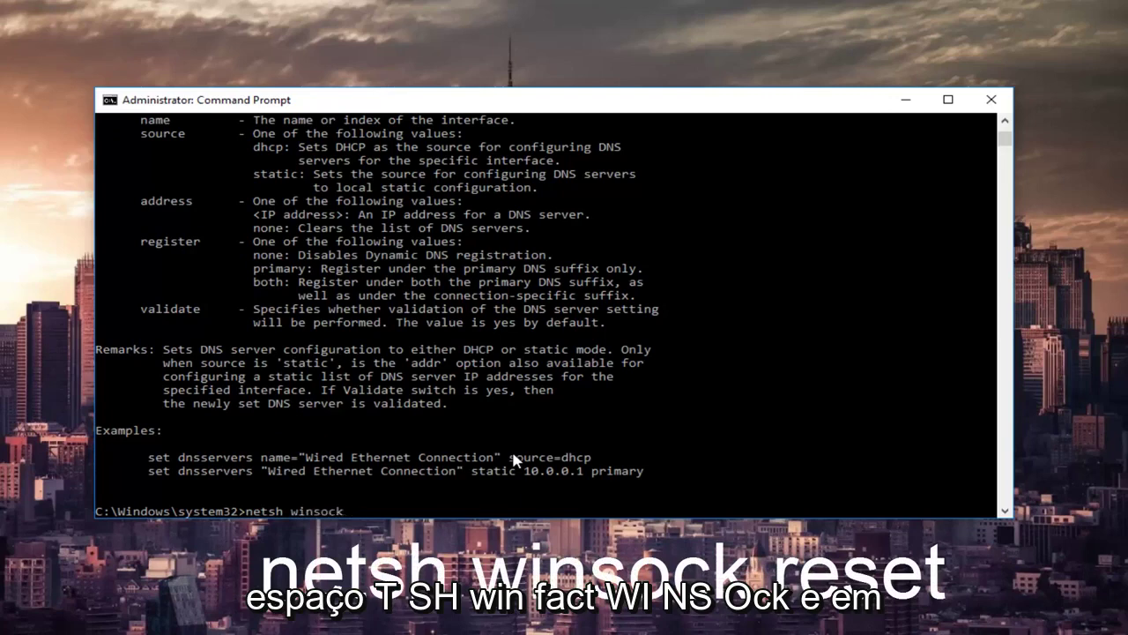
text(reset)
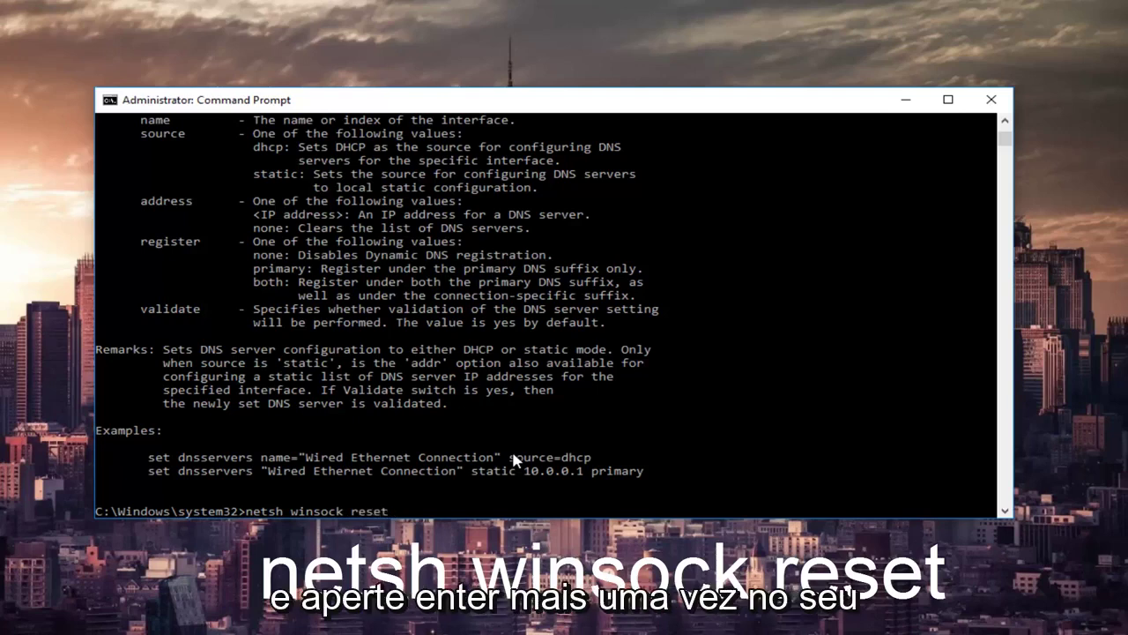
key(Return)
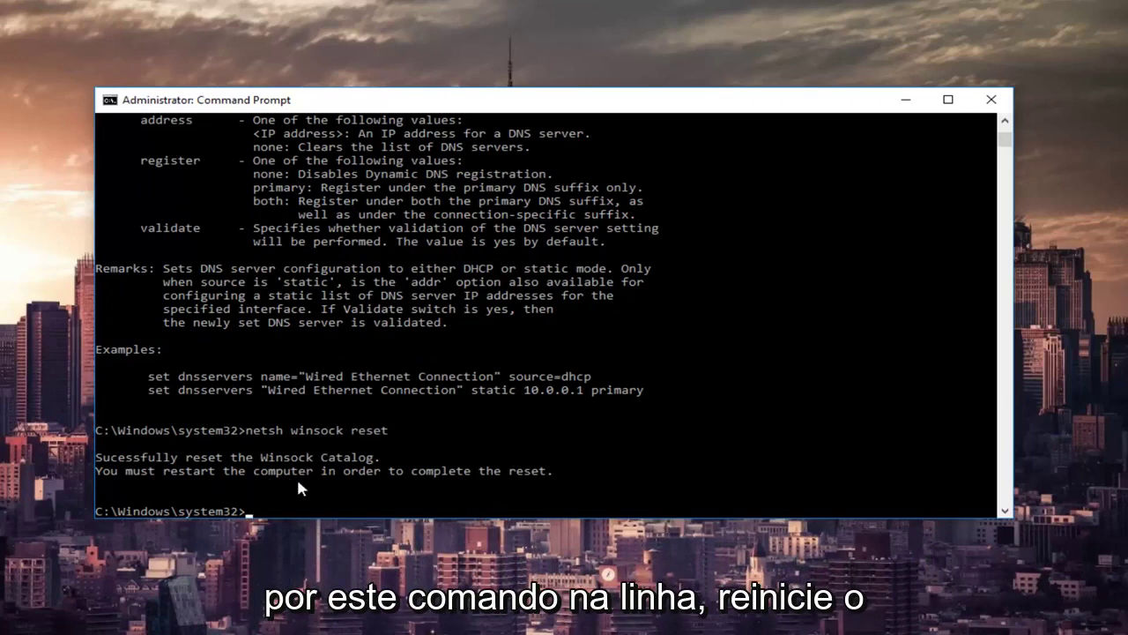
Step: Close Command Prompt and bring up the Start menu to find network settings
click(990, 102)
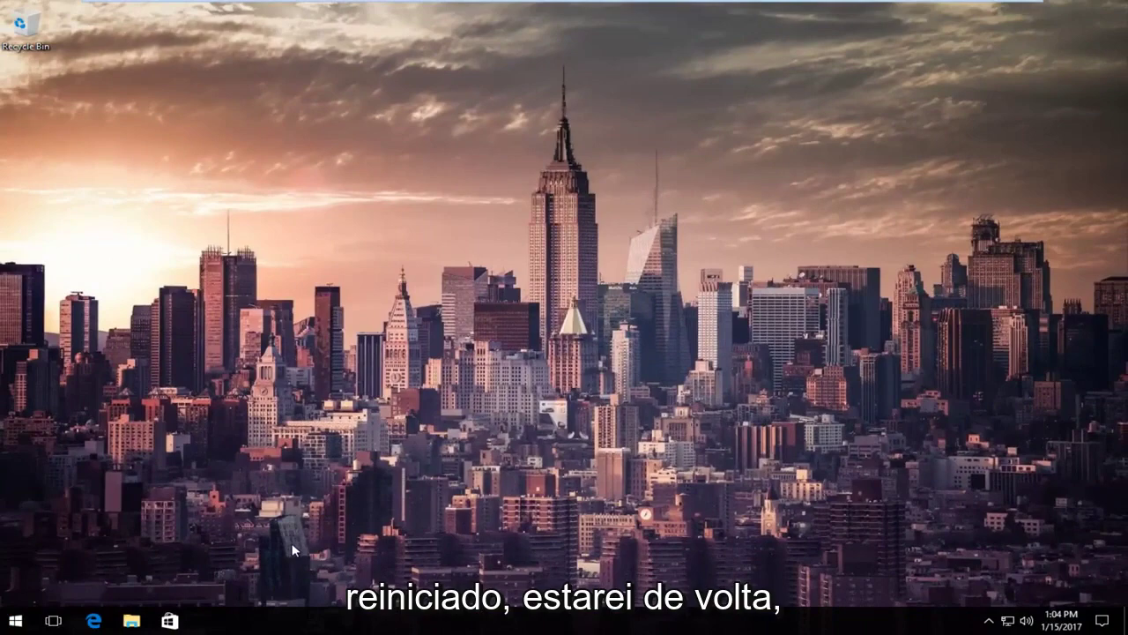
key(super)
key(super)
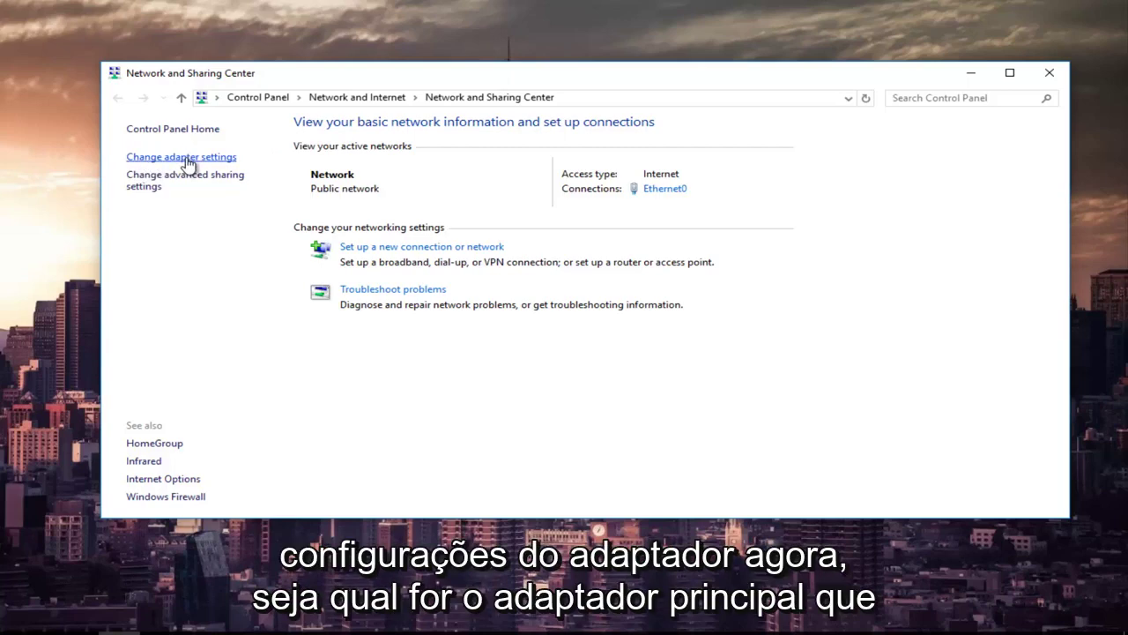
Step: Open Network Connections, move the window aside, and bring up the Ethernet0 context menu
click(188, 158)
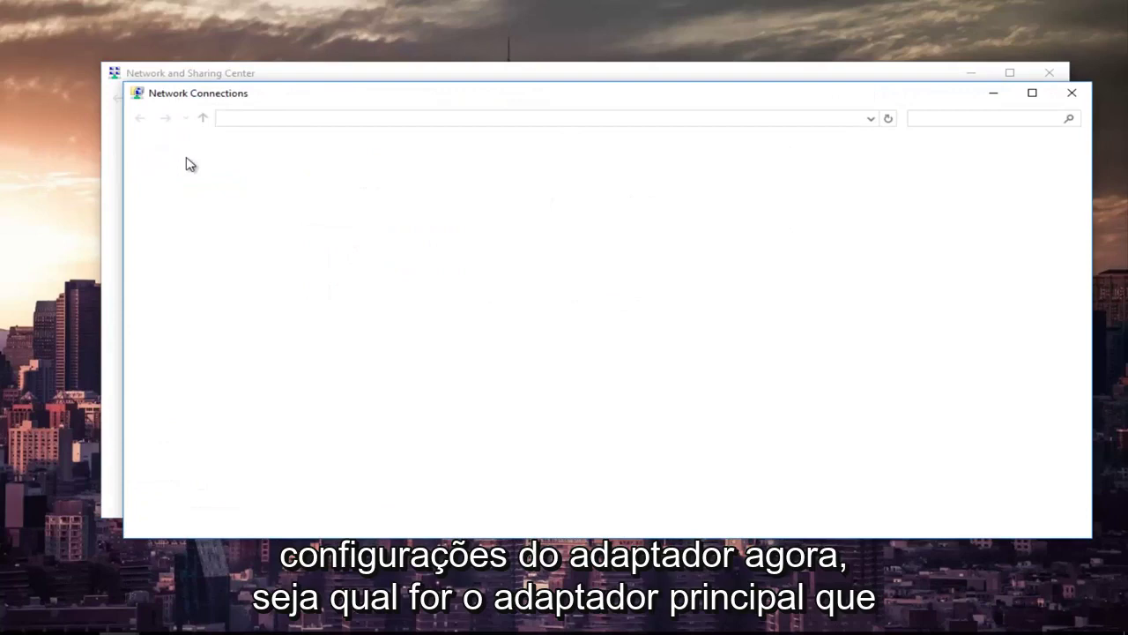
drag(314, 93, 296, 74)
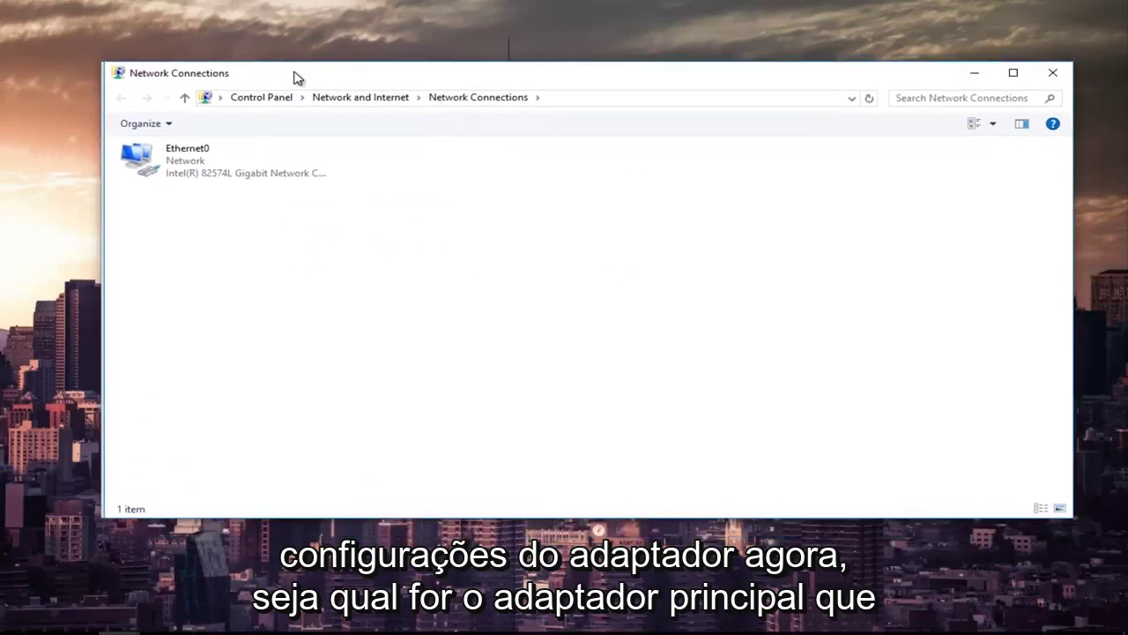
right_click(191, 152)
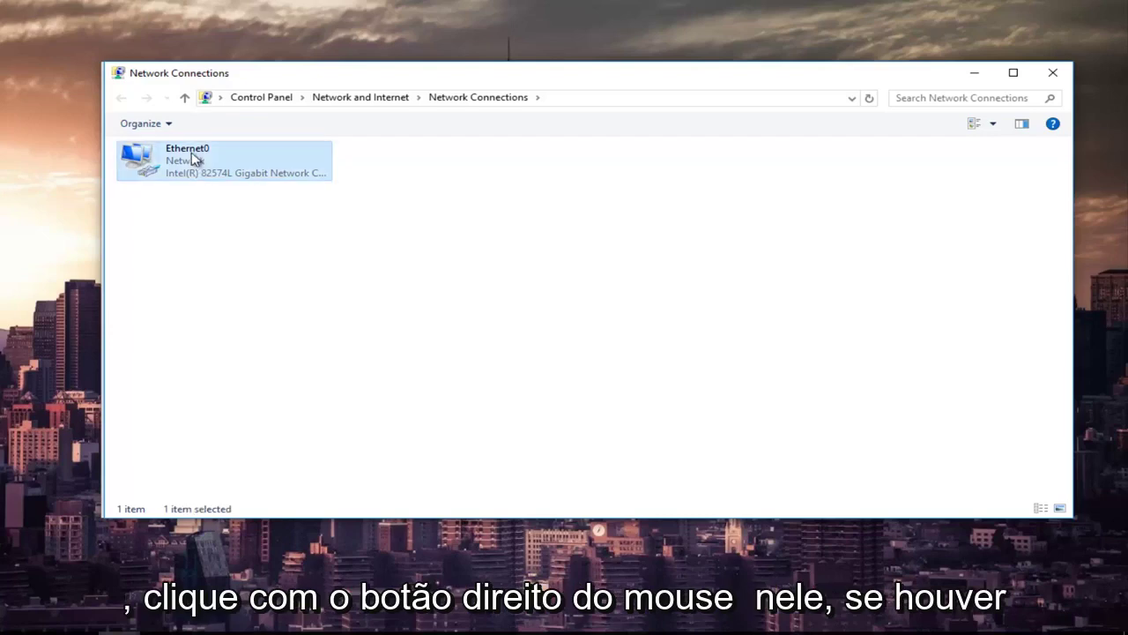
click(590, 201)
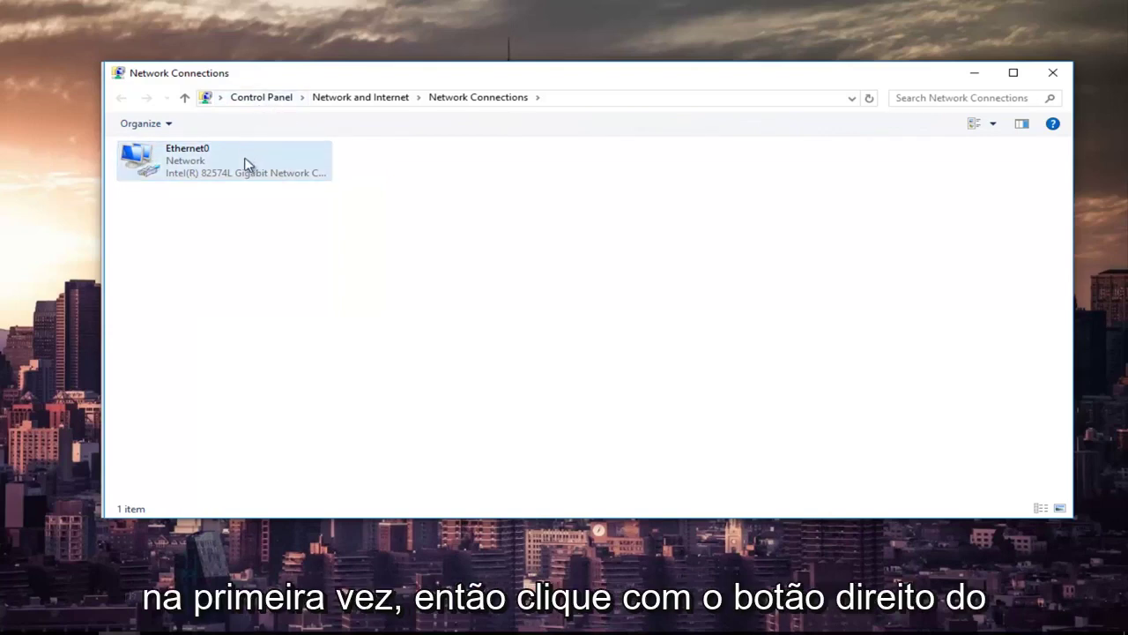
right_click(218, 171)
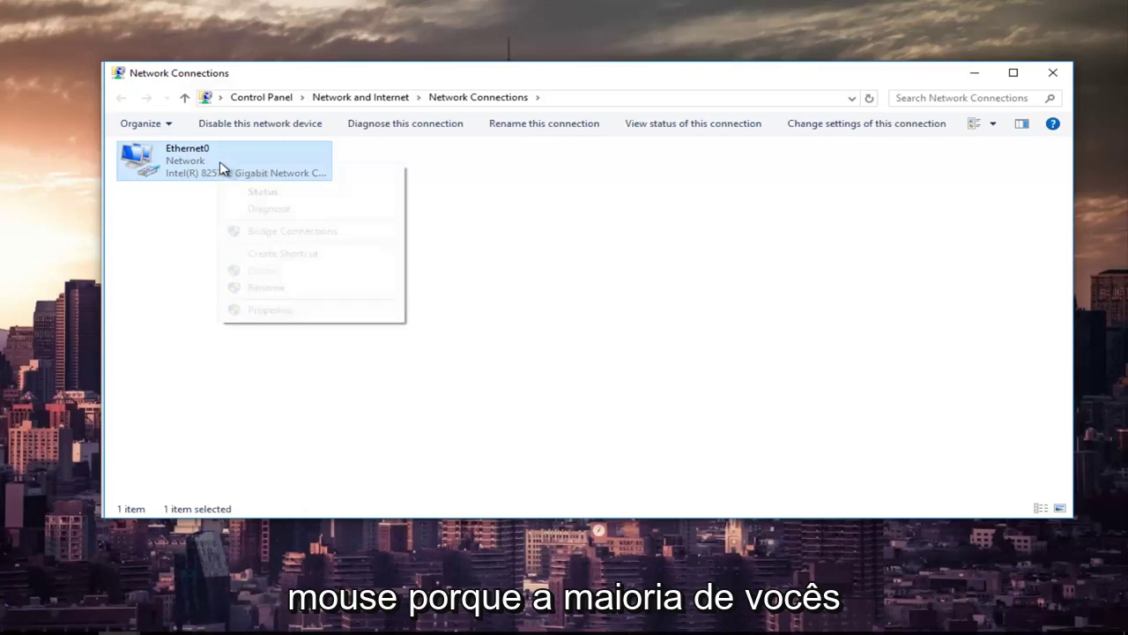
click(532, 173)
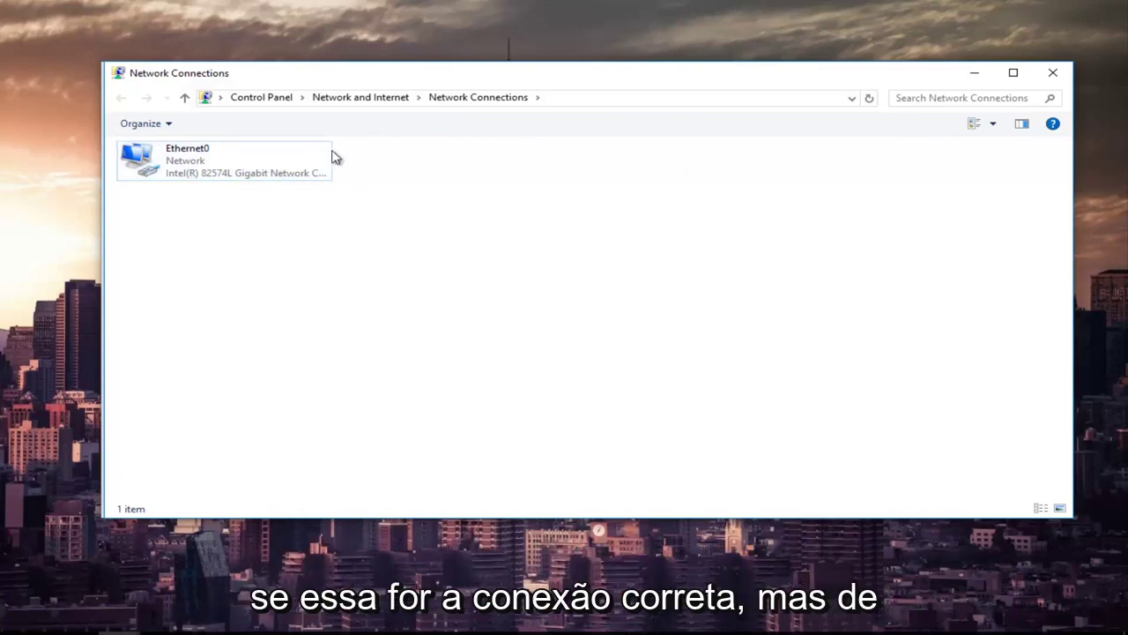
right_click(218, 157)
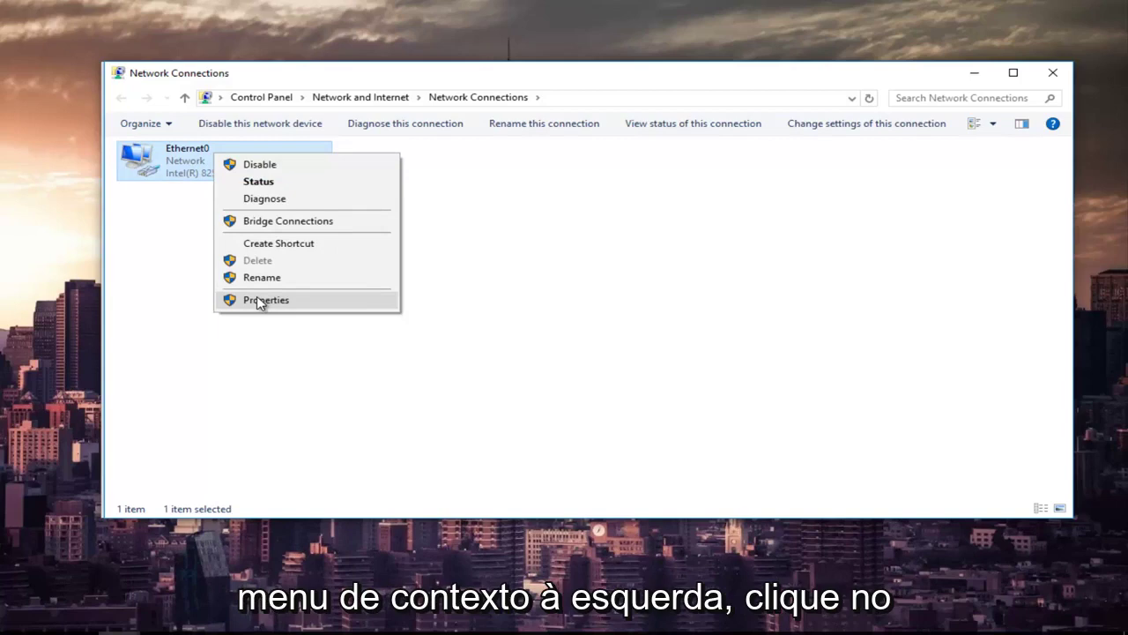
Step: Open Ethernet0 Properties and then the Internet Protocol Version 4 (TCP/IPv4) properties
click(275, 301)
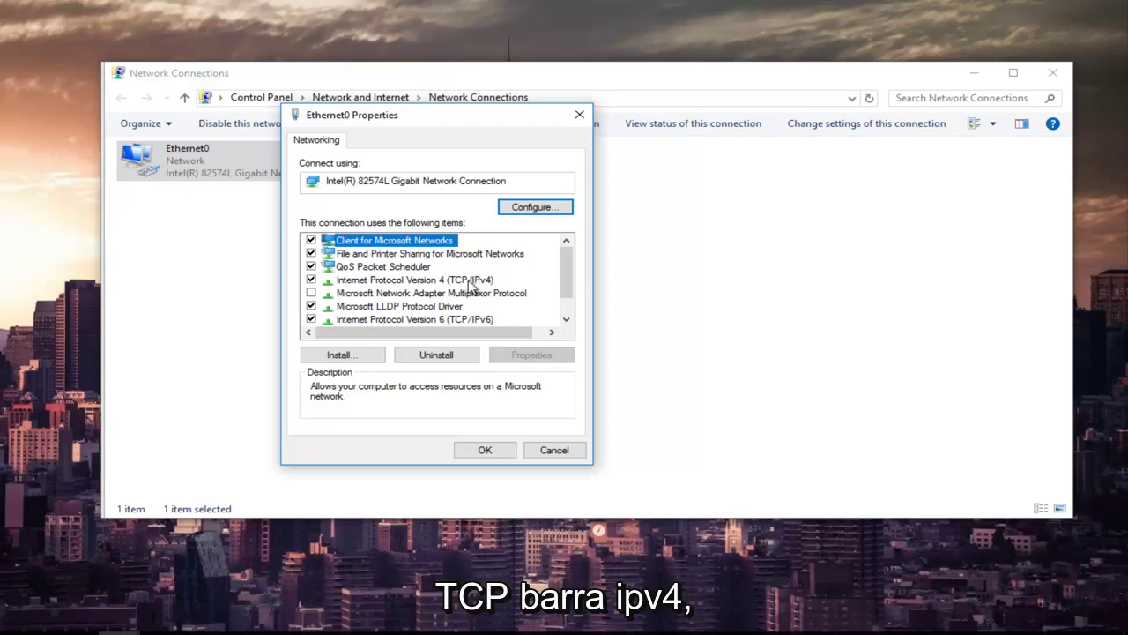
click(370, 282)
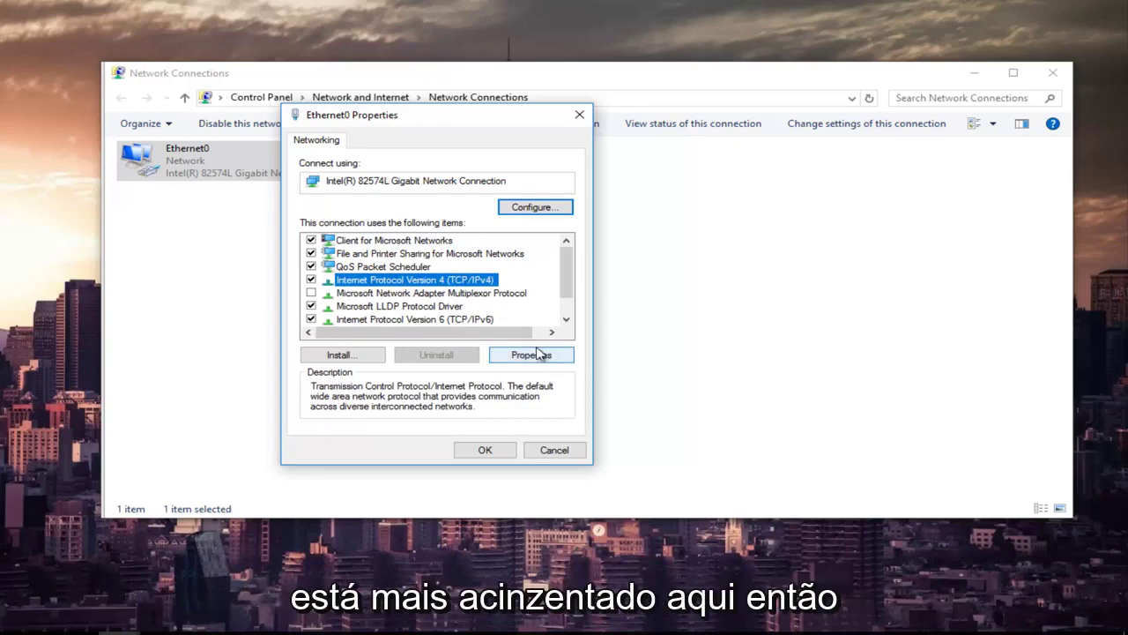
click(540, 359)
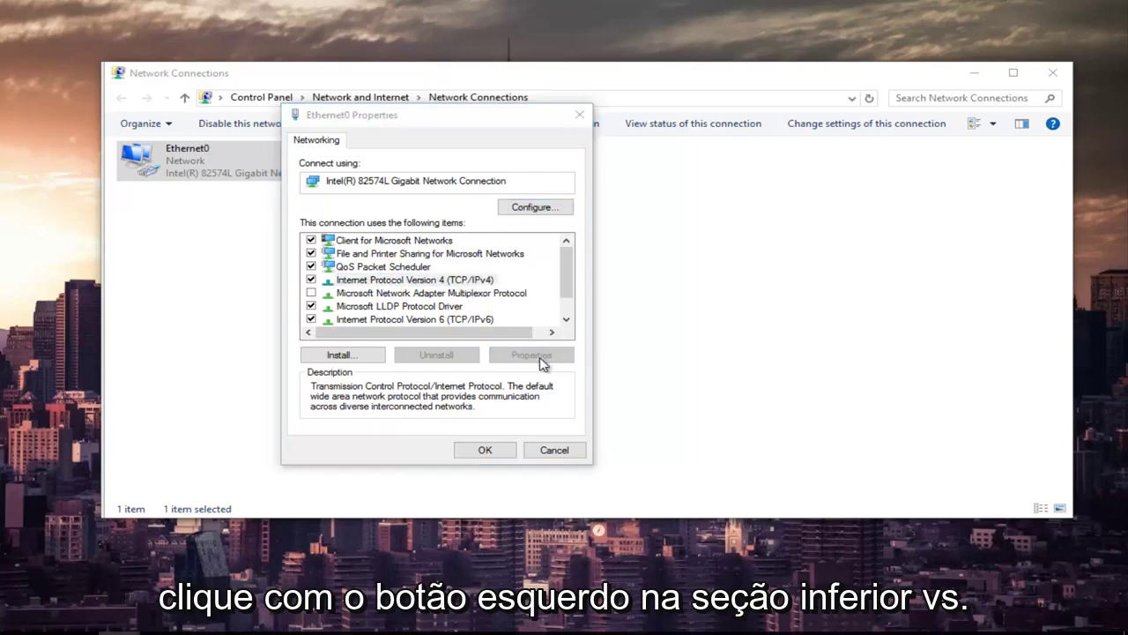
Step: Set manual DNS servers 8.8.8.8 and 8.8.4.4, fixing the mistyped alternate, and confirm with OK
drag(468, 179, 436, 125)
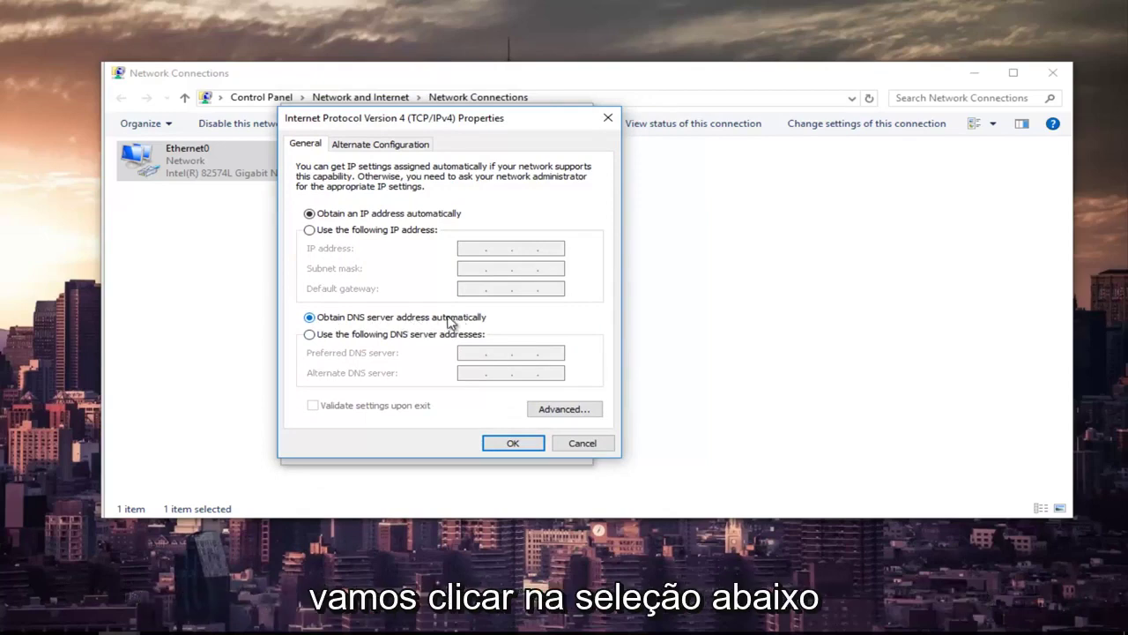
click(310, 336)
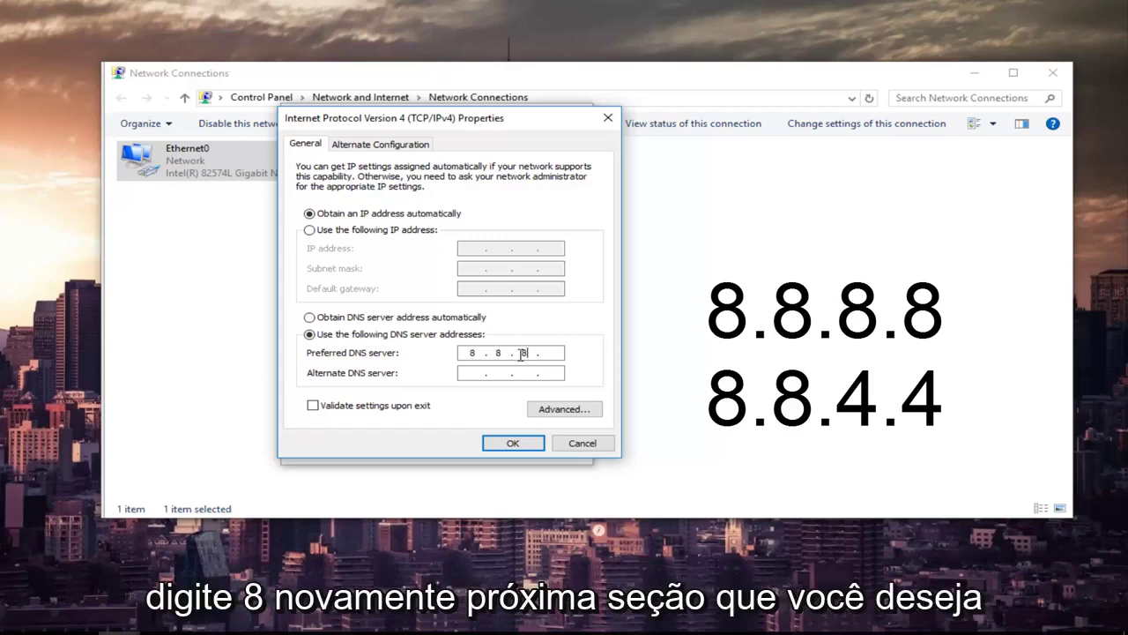
text(8)
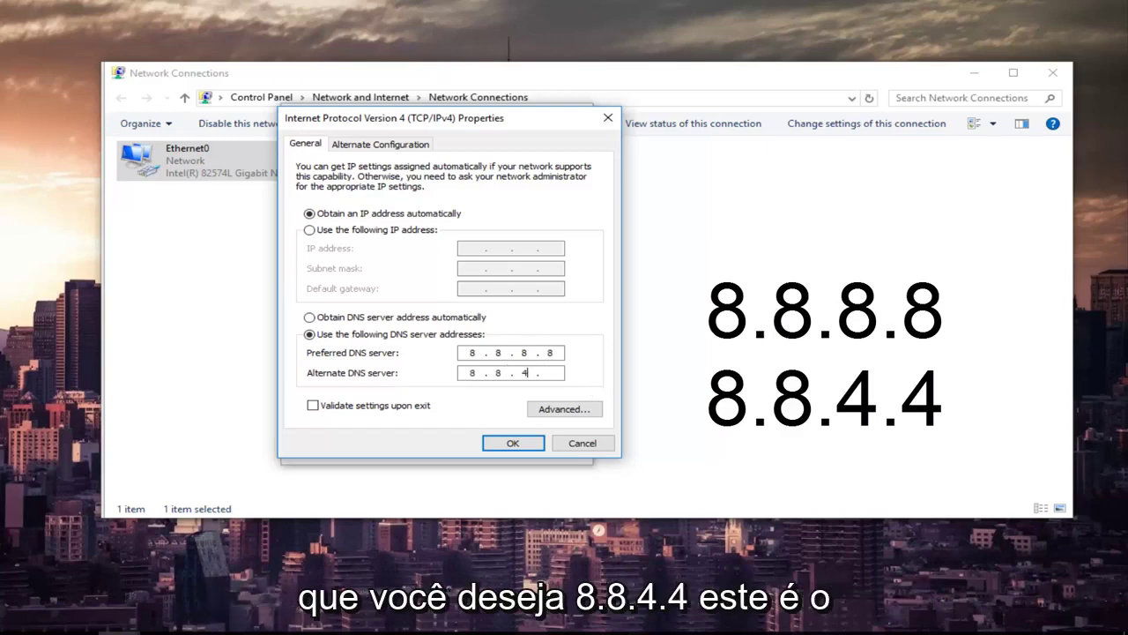
text(8.8.4.4)
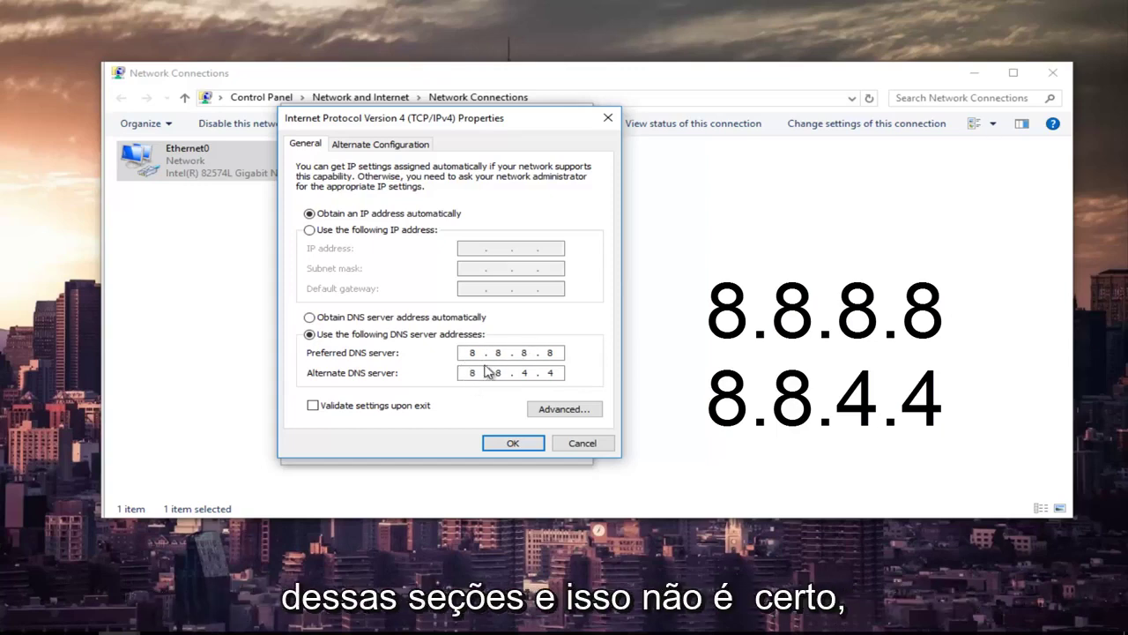
double_click(473, 373)
text(888)
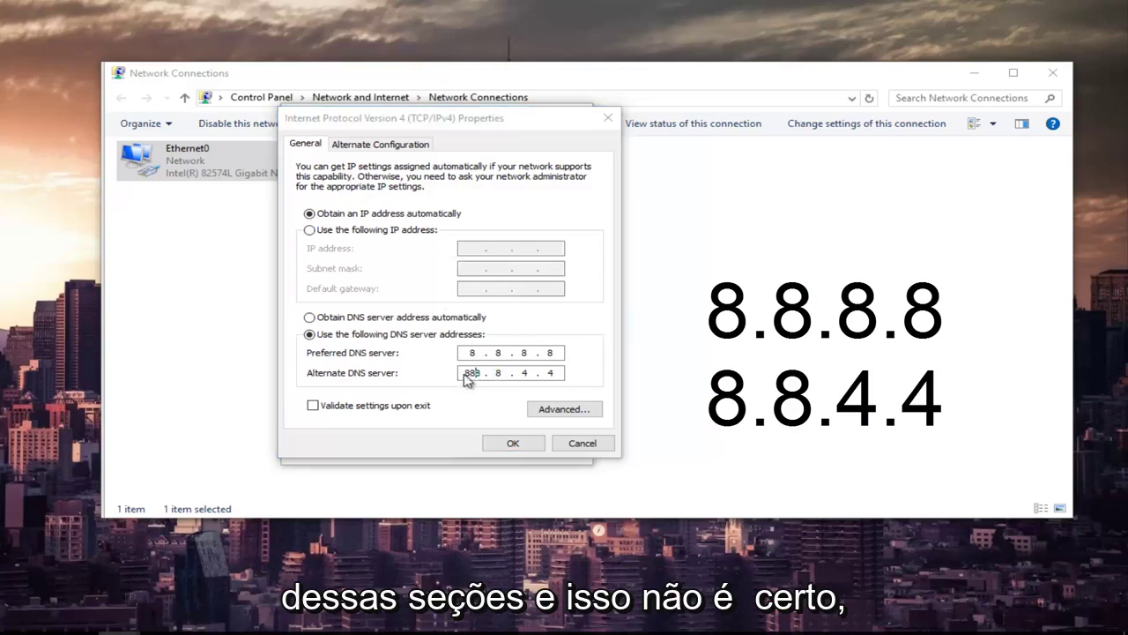
click(626, 363)
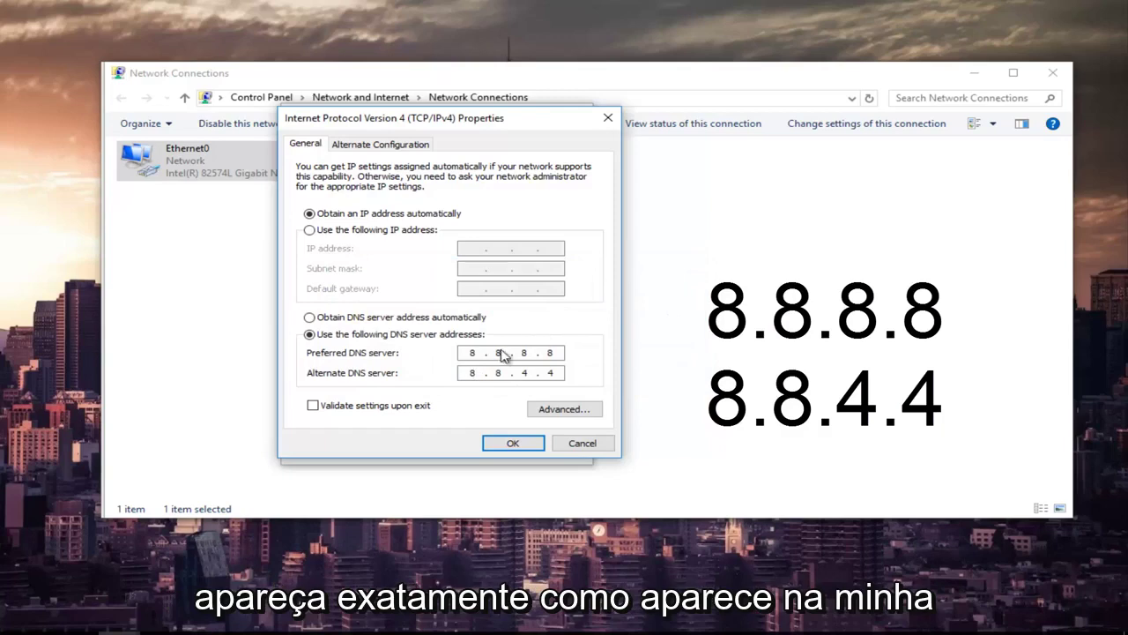
text(8)
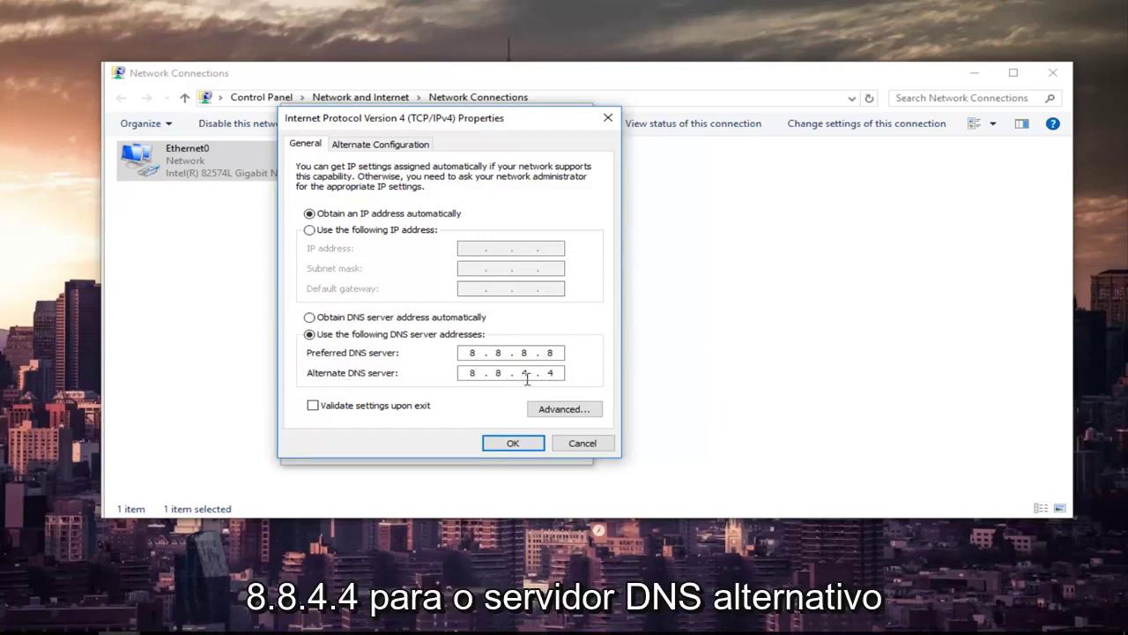
click(507, 445)
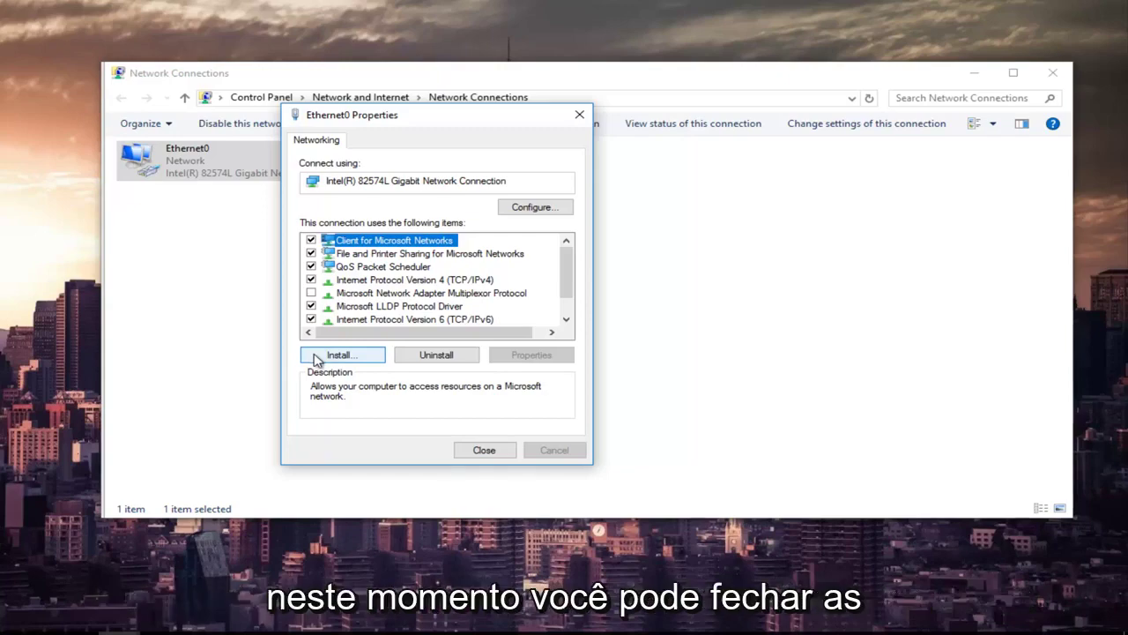
Step: Close Ethernet0 Properties, Network Connections and Network and Sharing Center
click(511, 447)
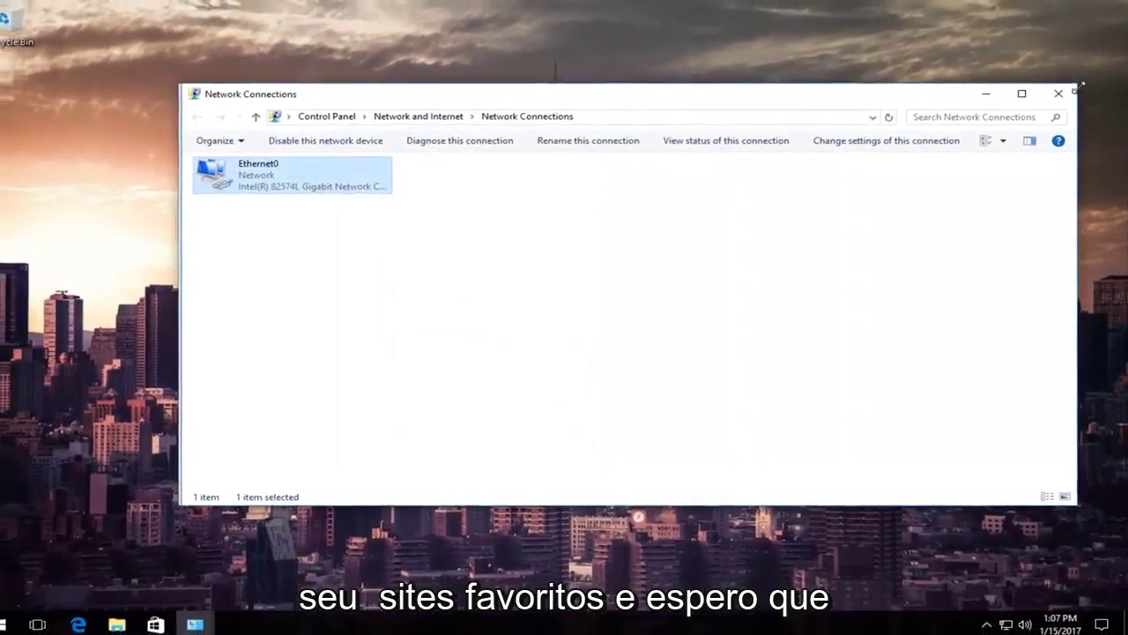
click(1058, 91)
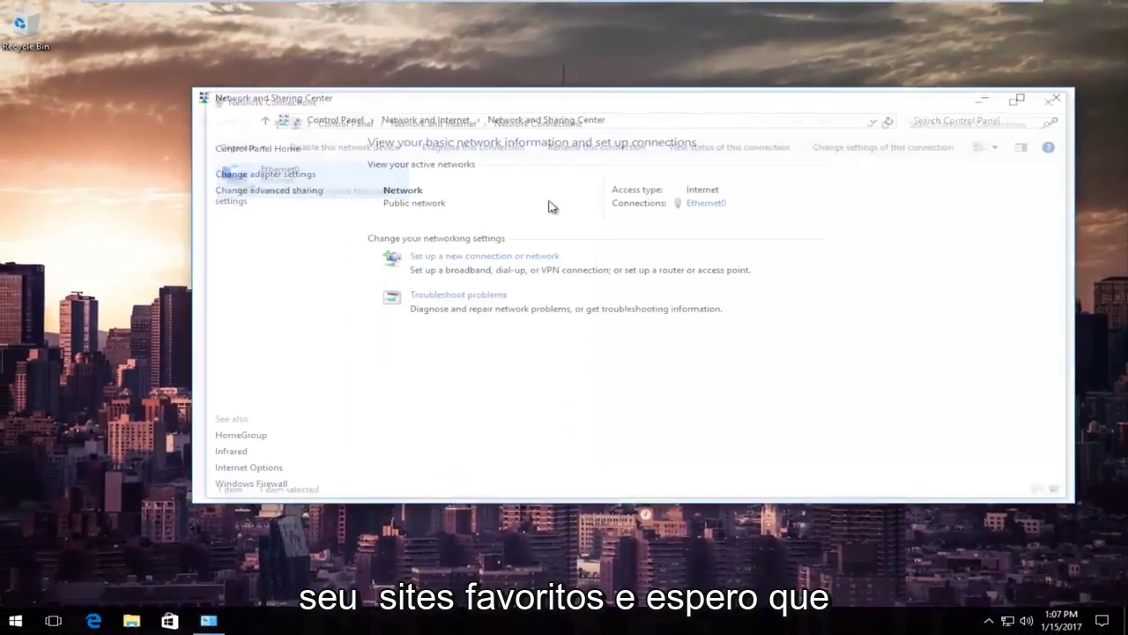
click(1056, 97)
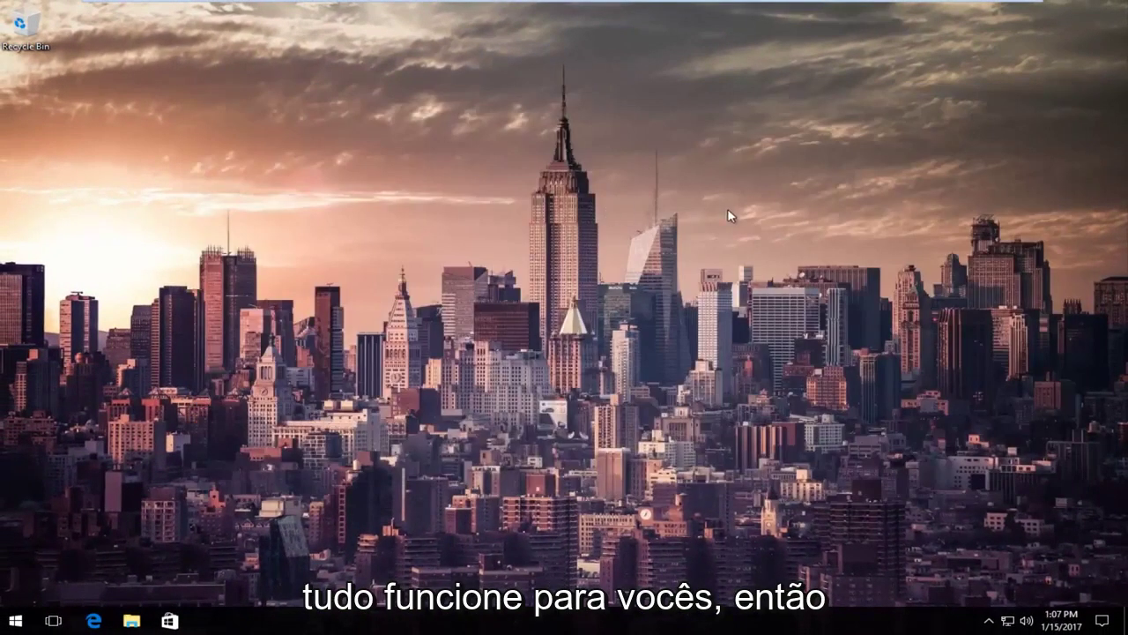